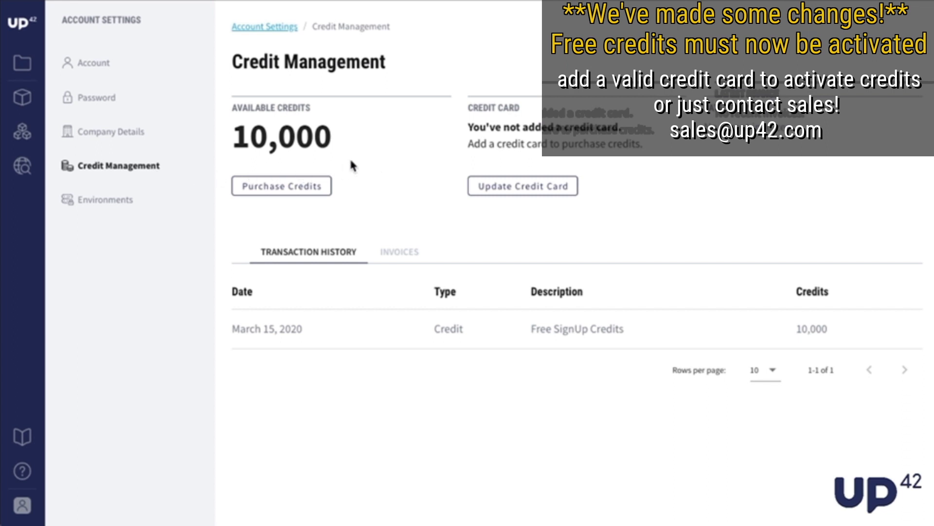
Review the option to purchase credits and the account's invoices in Credit Management
click(301, 194)
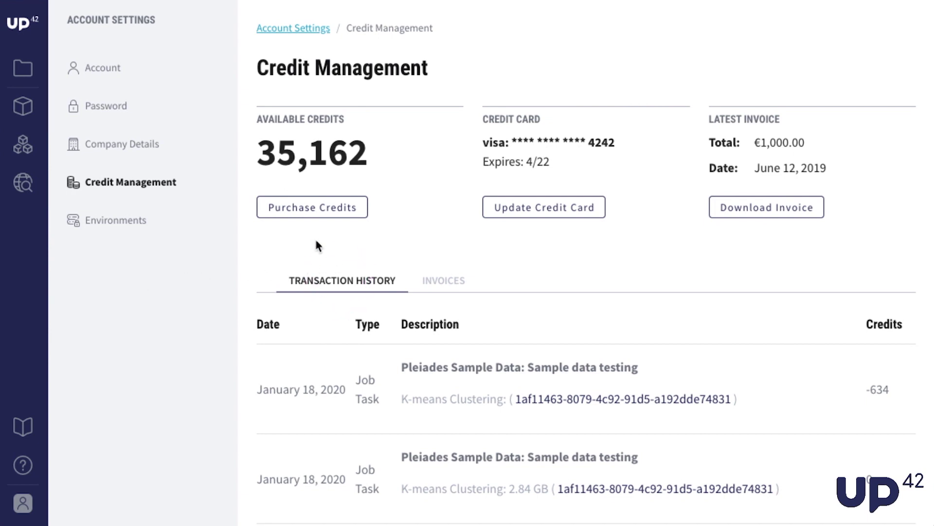
click(445, 284)
click(774, 369)
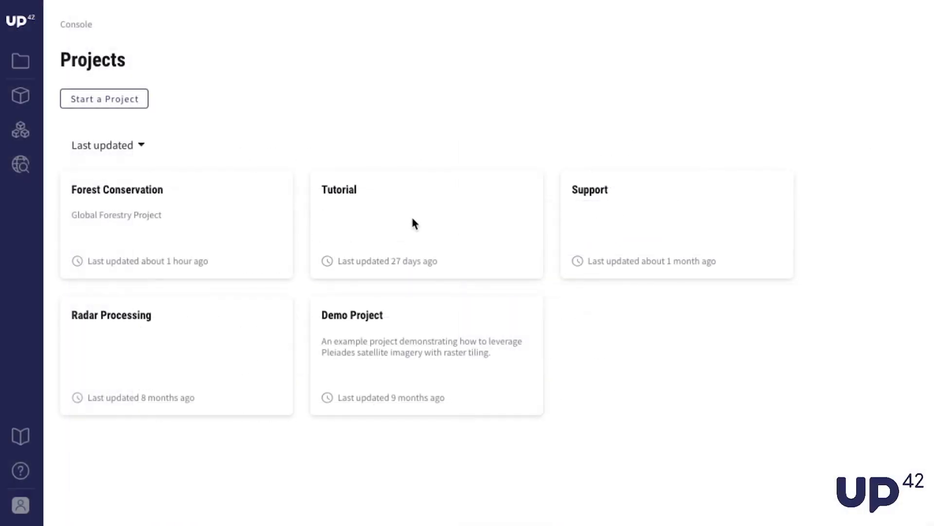
Open the Tutorial project's settings and go to its threshold limits
click(414, 228)
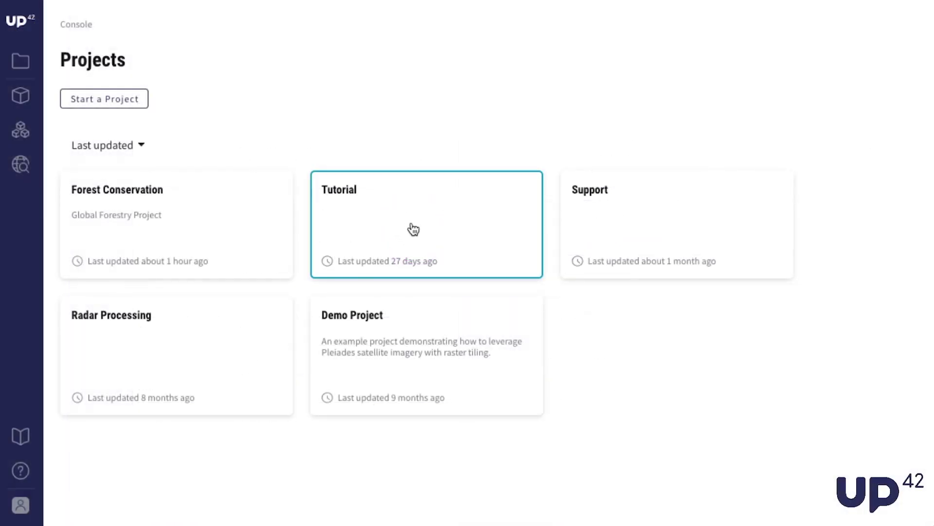
click(118, 168)
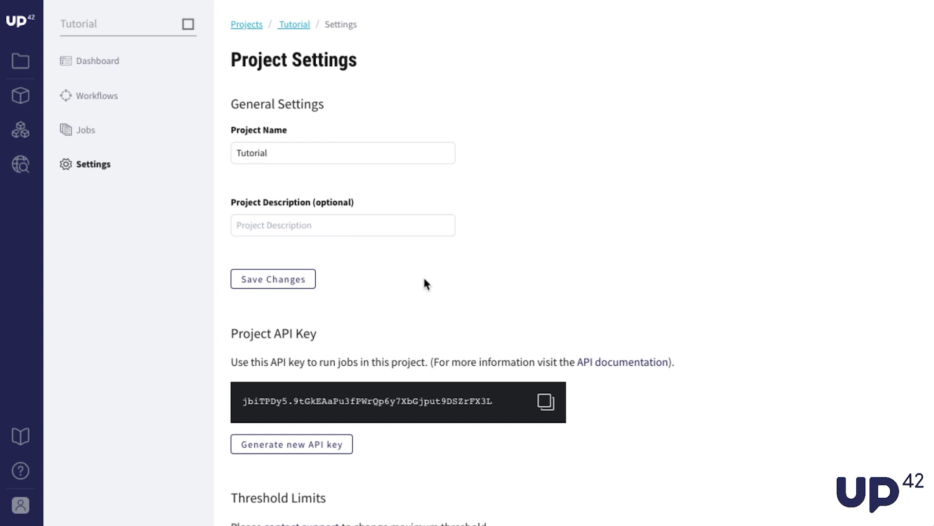
scroll(426, 283, down, 3)
scroll(426, 283, down, 5)
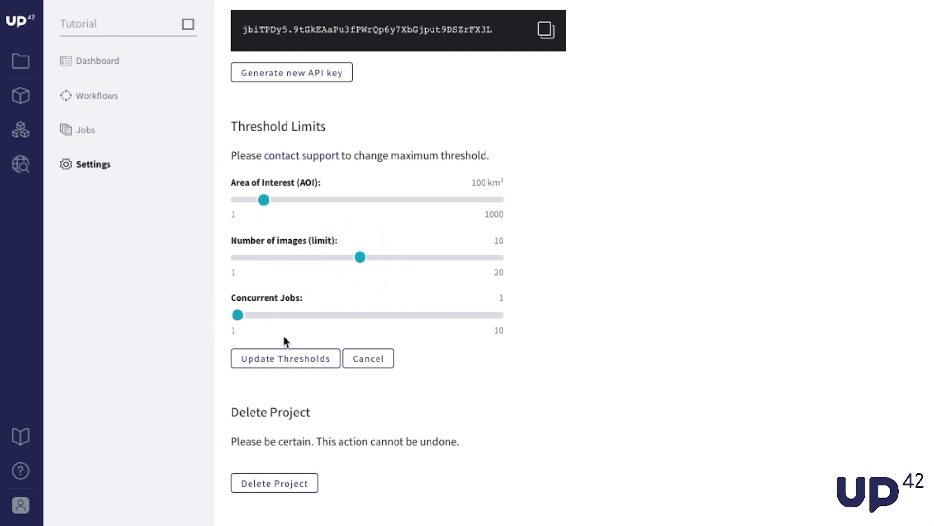
Set the project's concurrent jobs limit to 4 and its area of interest limit to 20 km², and update the thresholds
scroll(238, 322, up, 1)
drag(238, 322, 324, 322)
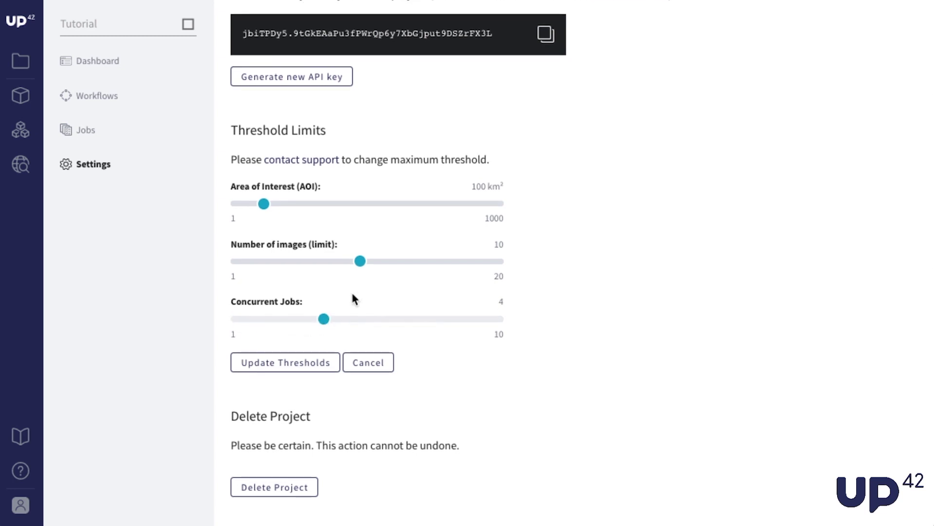
scroll(352, 298, up, 1)
drag(263, 214, 242, 214)
click(273, 373)
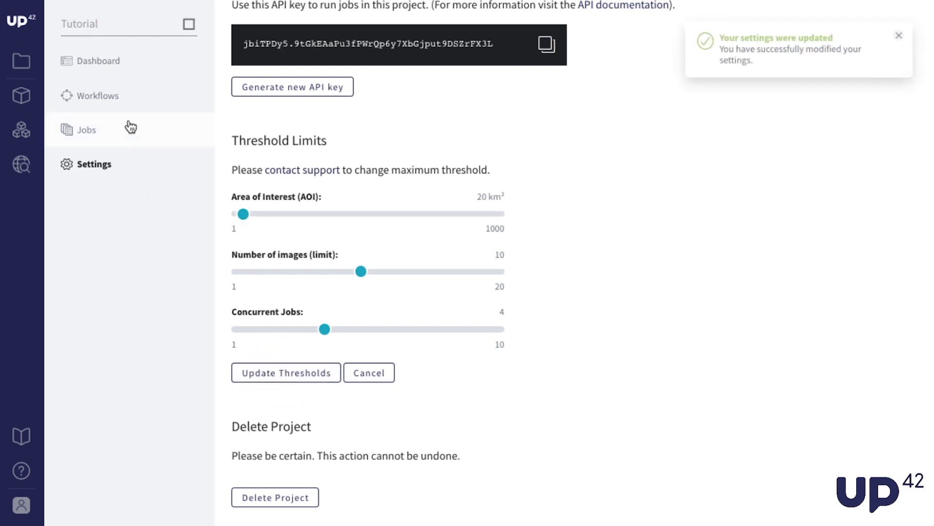
Open the "Tutorial- Settings and Catalog Search" workflow from the project dashboard and view its data and processing blocks
click(98, 60)
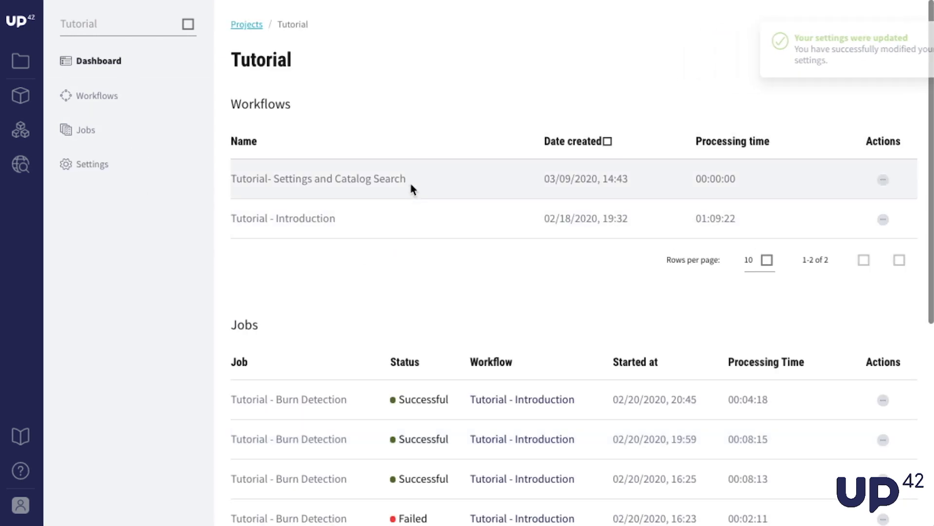
click(409, 180)
scroll(729, 199, down, 3)
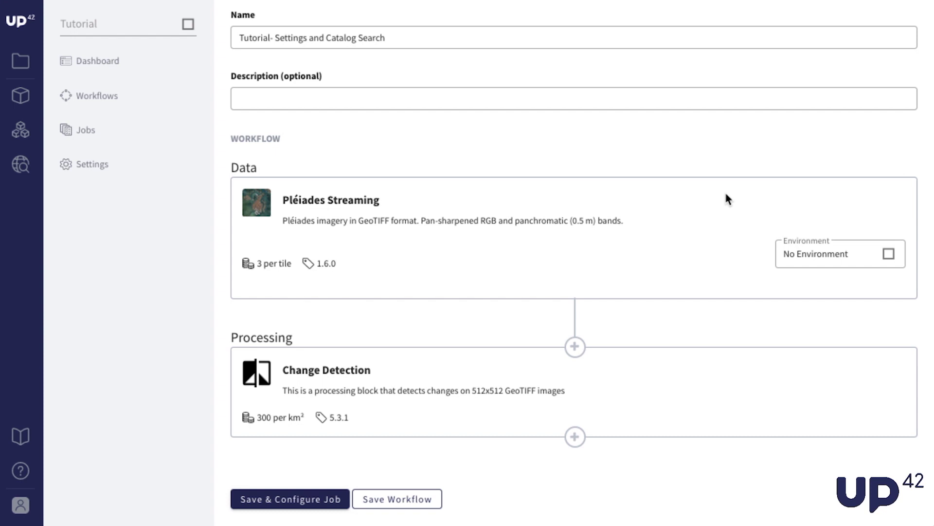
scroll(728, 199, down, 1)
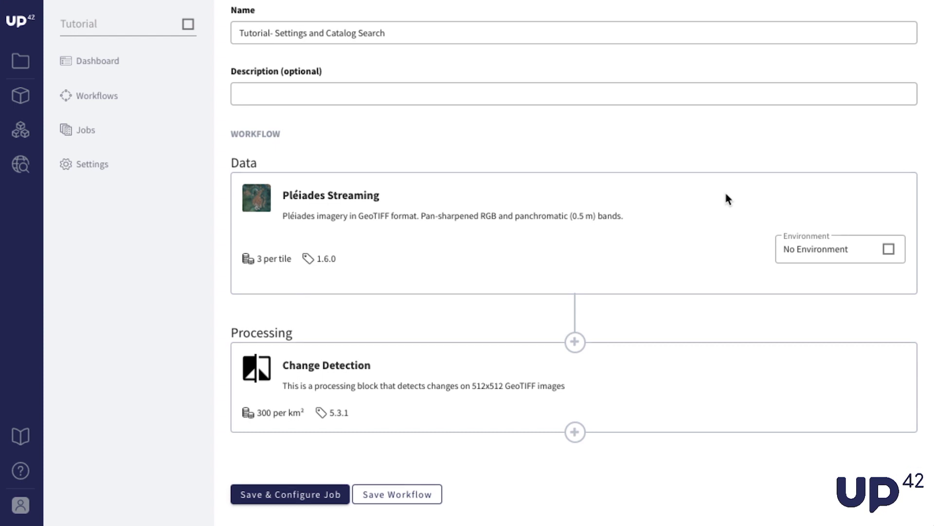
scroll(716, 215, up, 1)
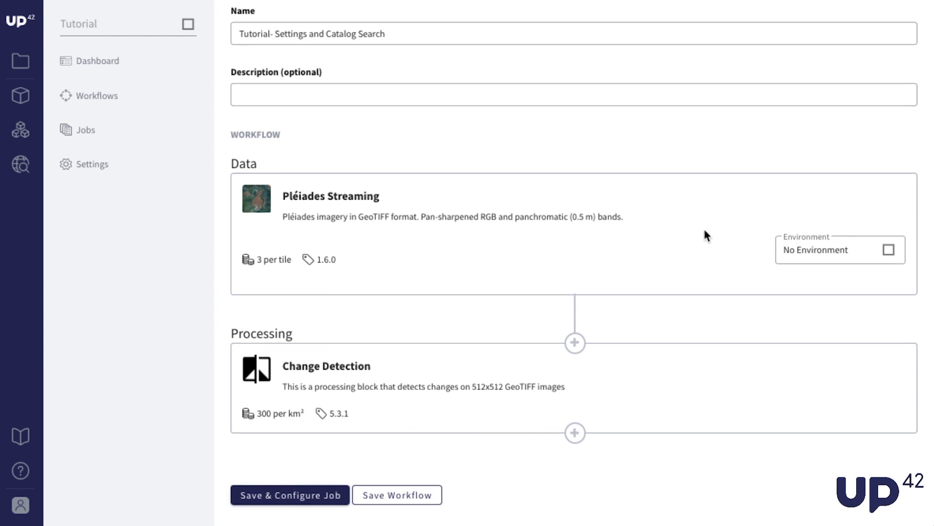
Examine the Pléiades Streaming block's description and capabilities, including resolution, archive dates and data format, then close its details
click(531, 243)
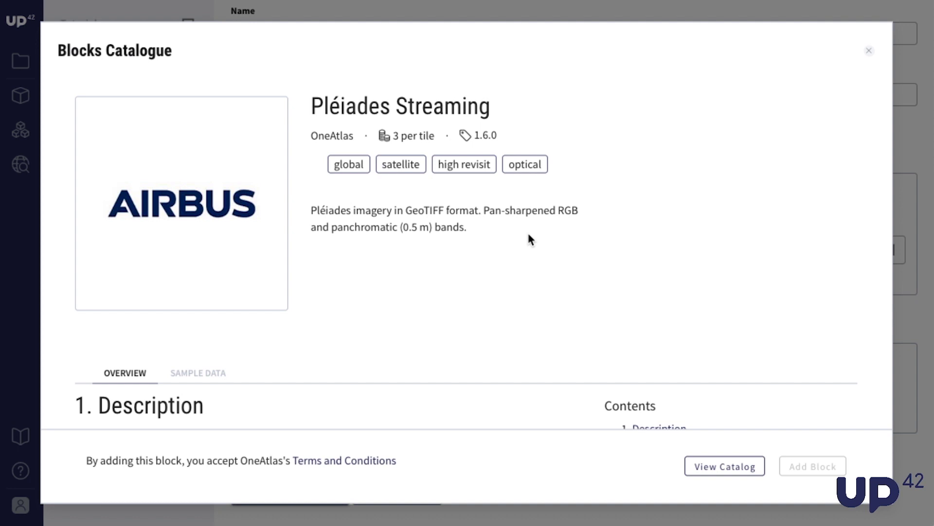
scroll(529, 235, down, 3)
scroll(529, 235, down, 2)
scroll(529, 235, up, 1)
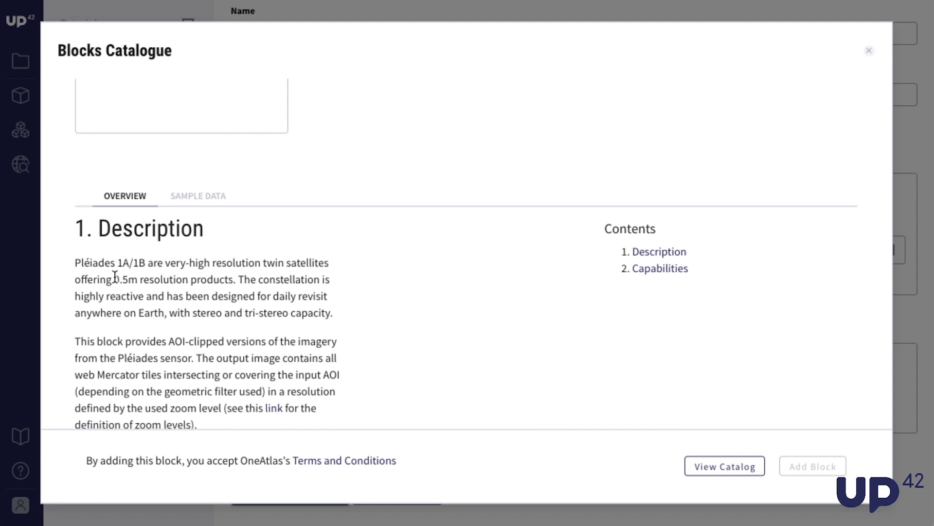
drag(115, 275, 137, 276)
scroll(202, 292, down, 15)
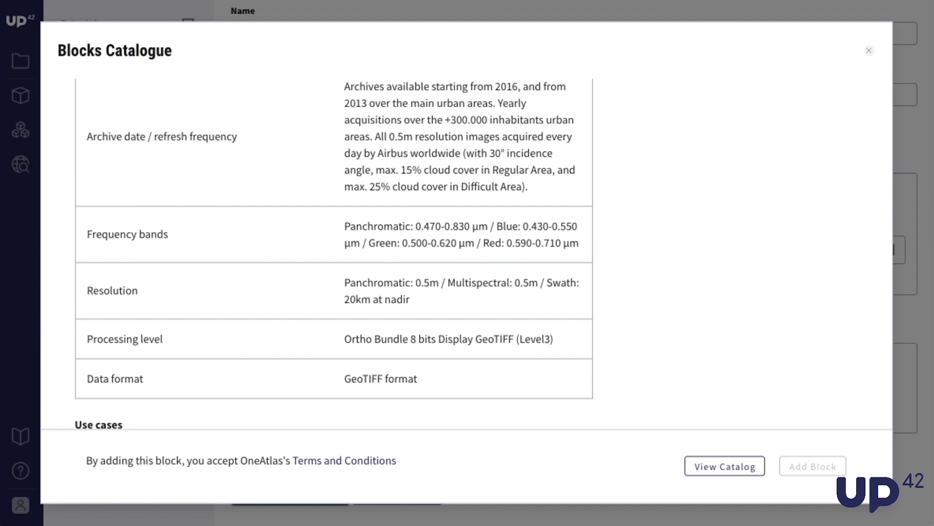
click(870, 51)
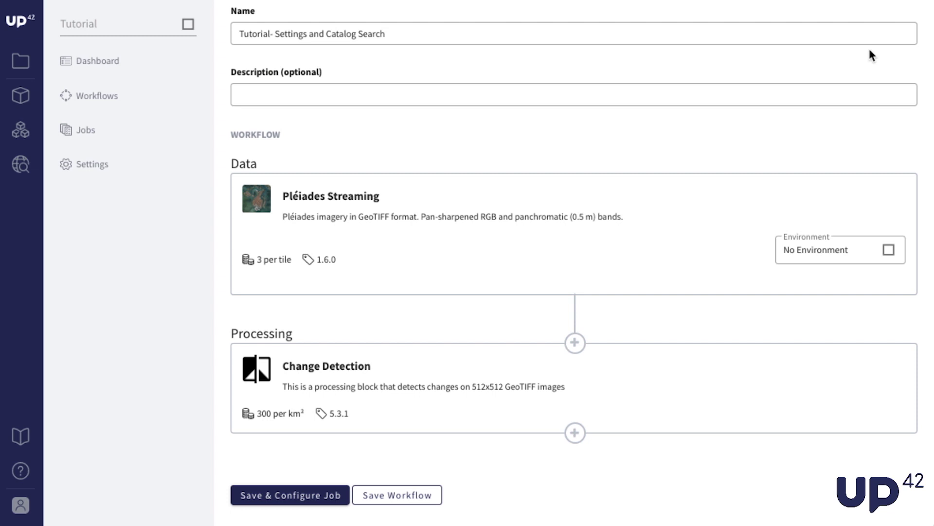
Search the image catalog for the location "Eastern Province, Ras Tanura"
click(25, 174)
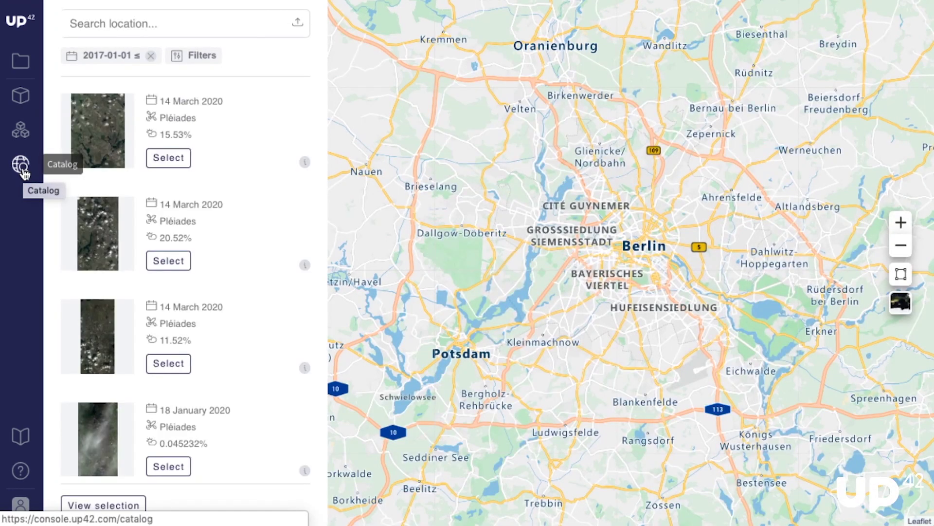
click(157, 23)
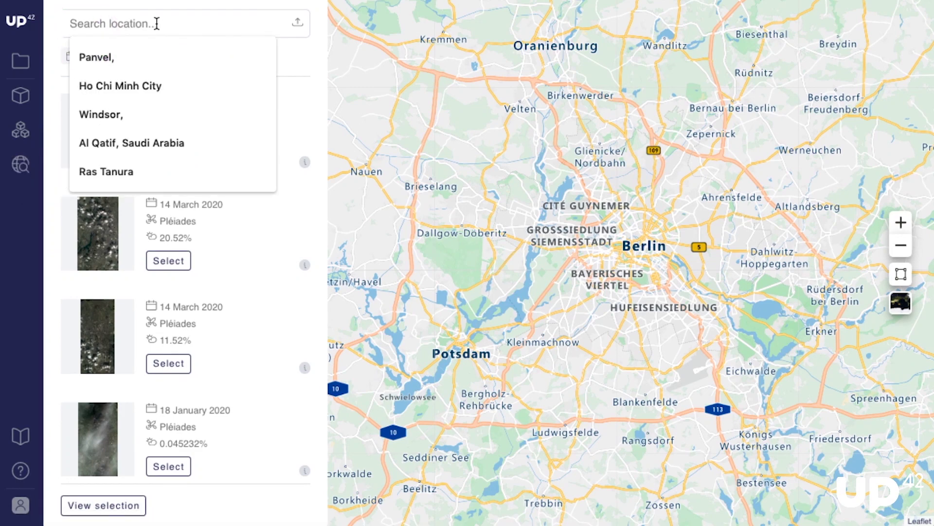
text(Eastern Province, Ras Tanura)
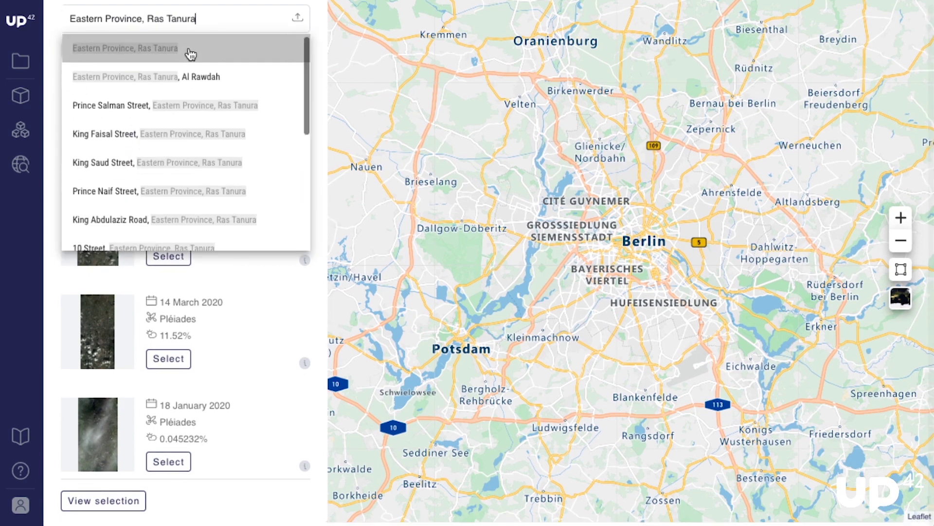
click(188, 57)
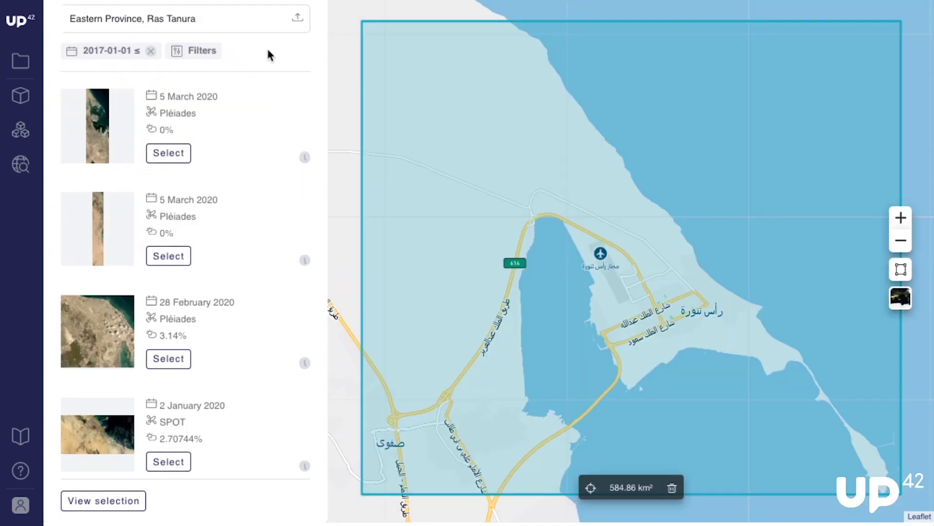
Filter the catalog images to acquisition dates from 2018-03-01 to 2018-09-01
click(214, 55)
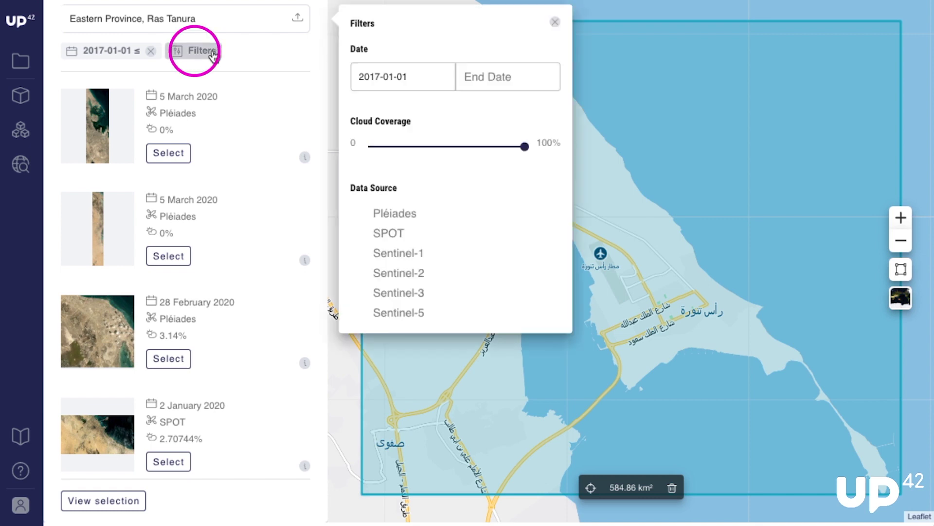
click(480, 109)
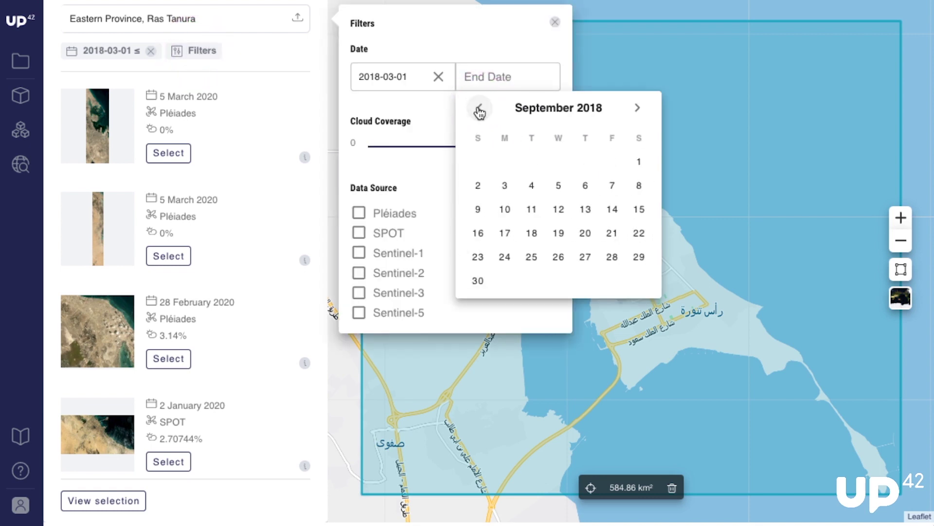
click(479, 109)
click(637, 107)
click(639, 162)
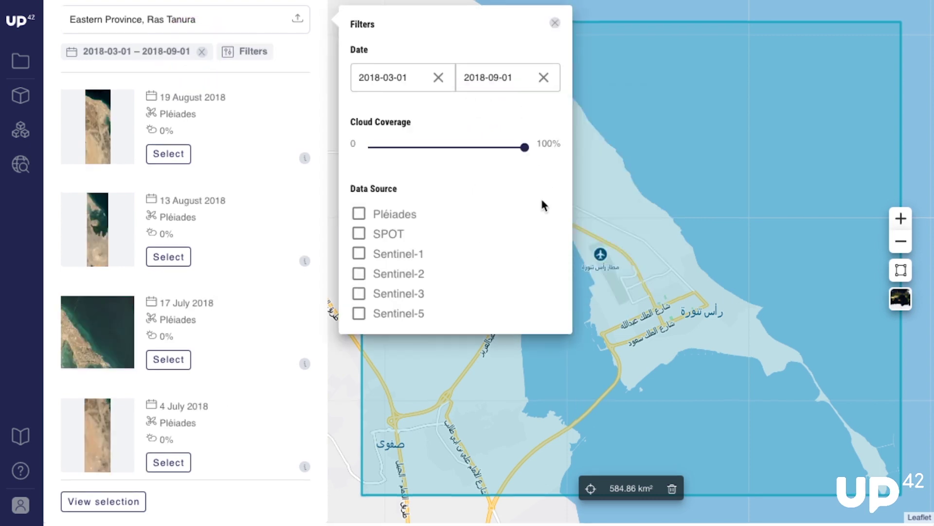
Restrict the catalog results to Pléiades images with at most 10% cloud coverage and close the filters
click(360, 214)
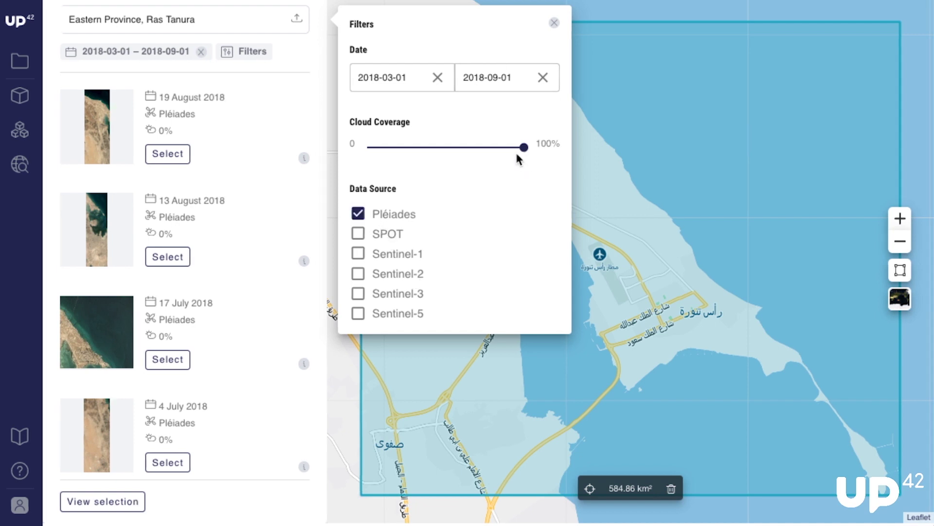
drag(523, 148, 386, 148)
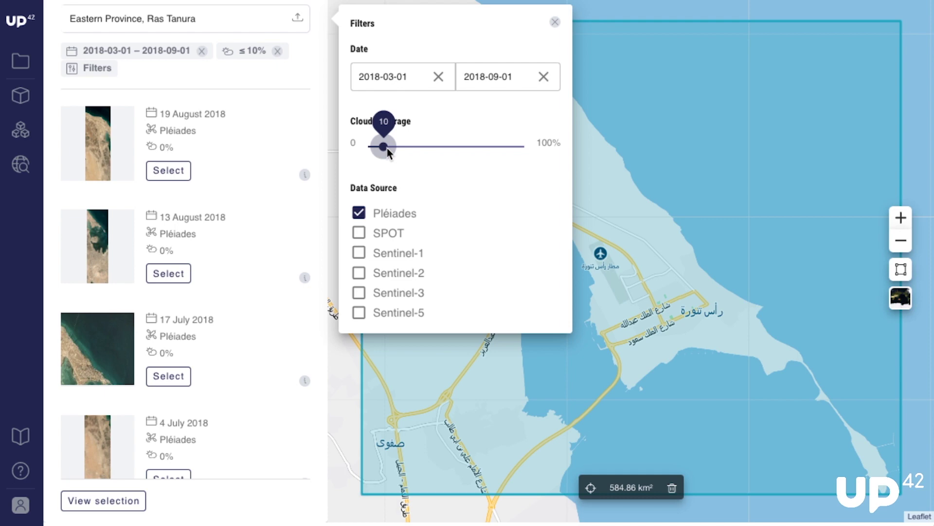
click(555, 22)
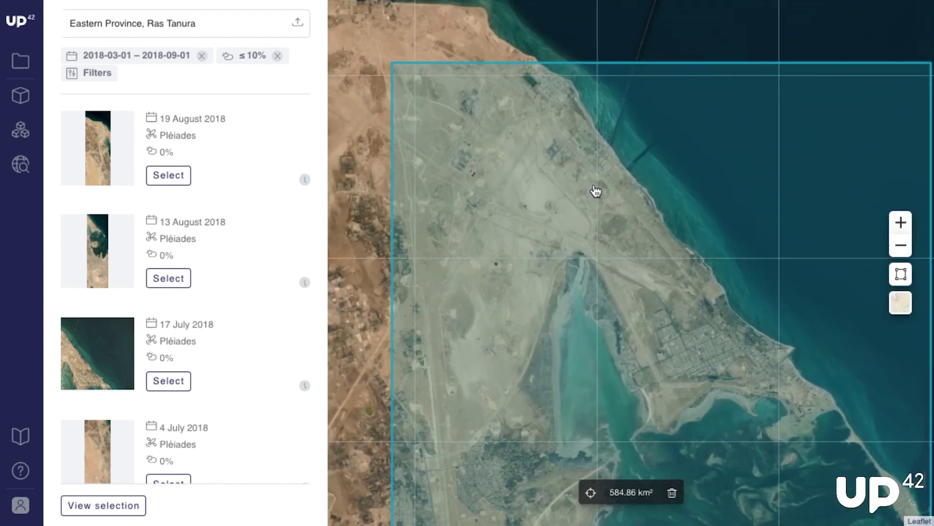
Draw a five-point area of interest around the coastal tank farm and nudge its western corner outward, about 2.59 km² in total
click(901, 274)
scroll(535, 58, up, 2)
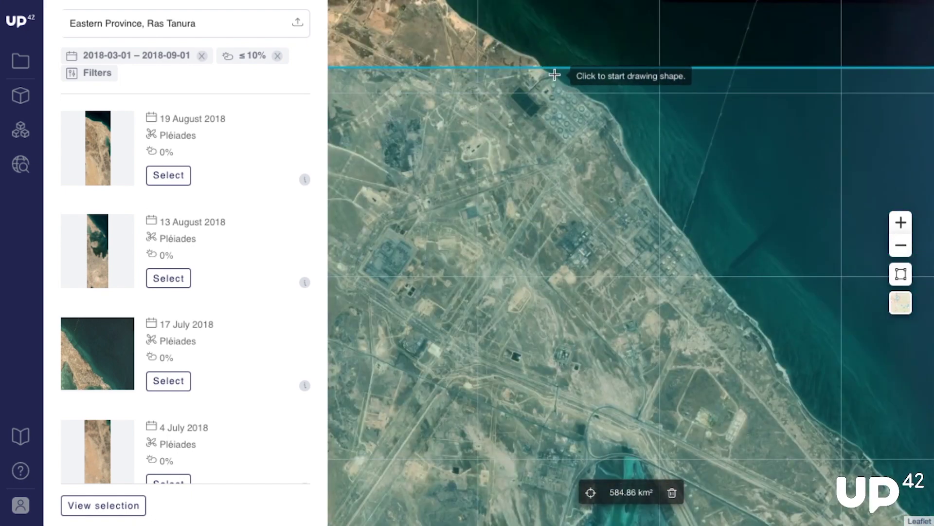
click(555, 75)
click(517, 77)
click(505, 90)
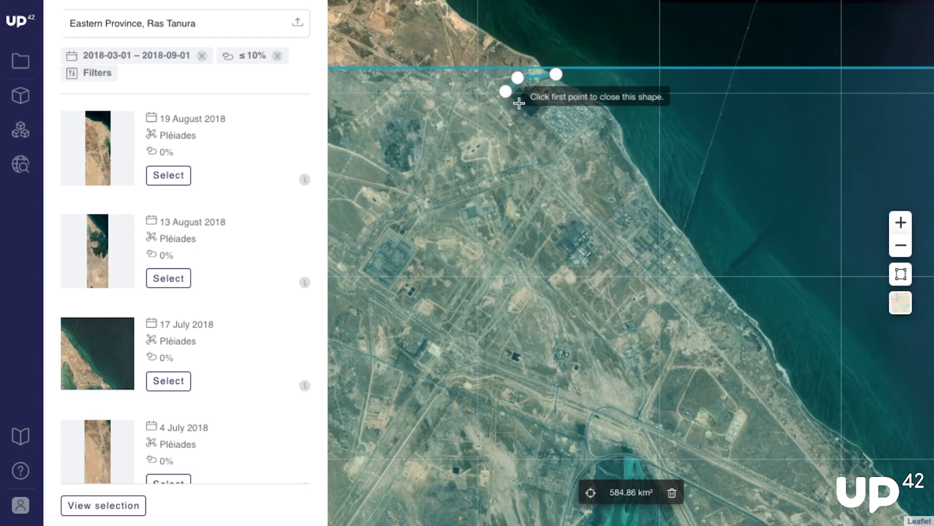
click(565, 153)
click(608, 108)
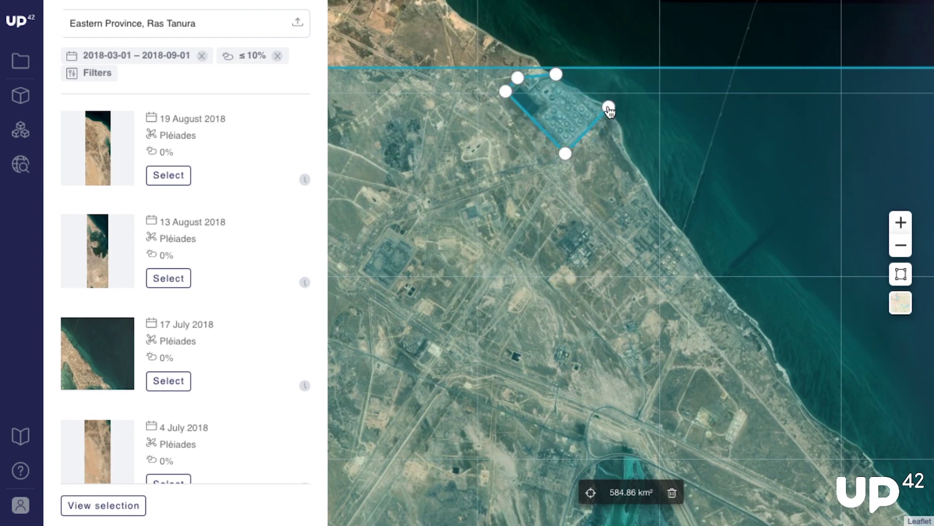
click(556, 75)
drag(506, 94, 501, 92)
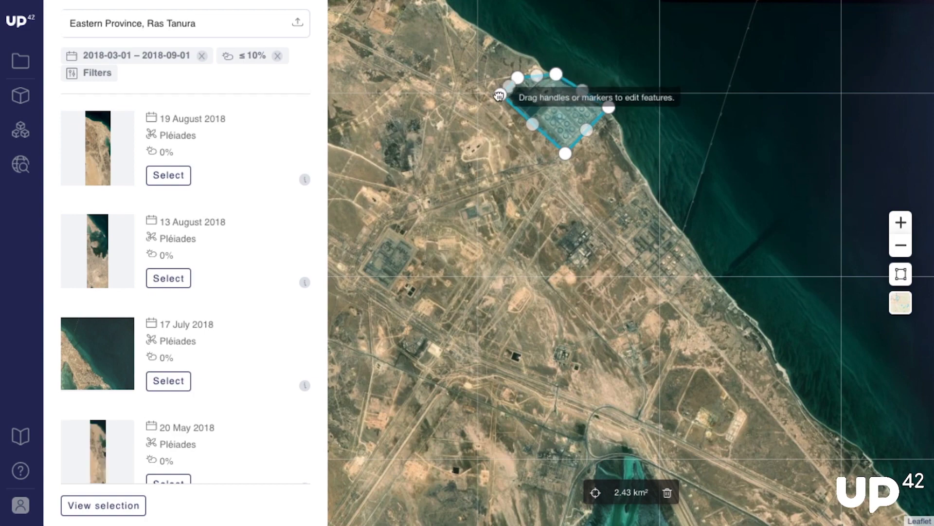
Select the 19 August 2018 Pléiades image covering the drawn area of interest
scroll(635, 96, up, 2)
scroll(622, 262, down, 2)
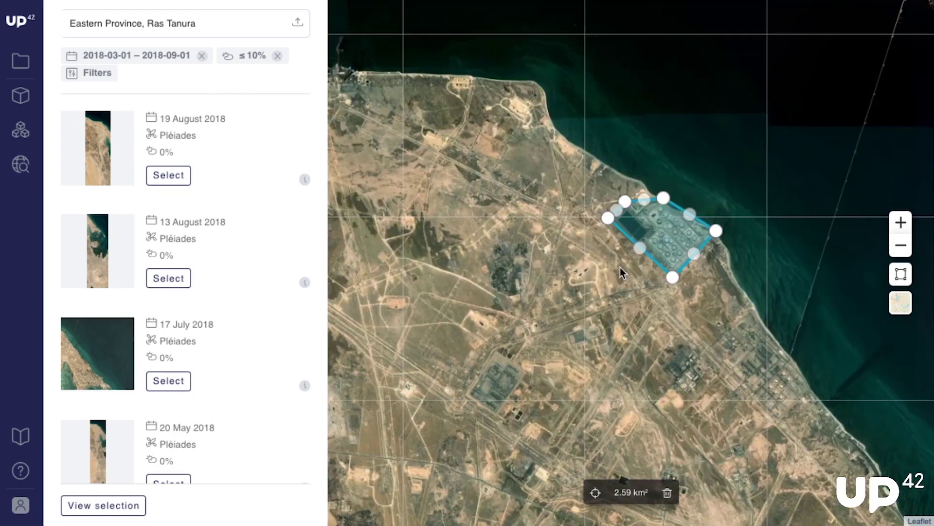
scroll(621, 260, up, 2)
drag(618, 252, 536, 341)
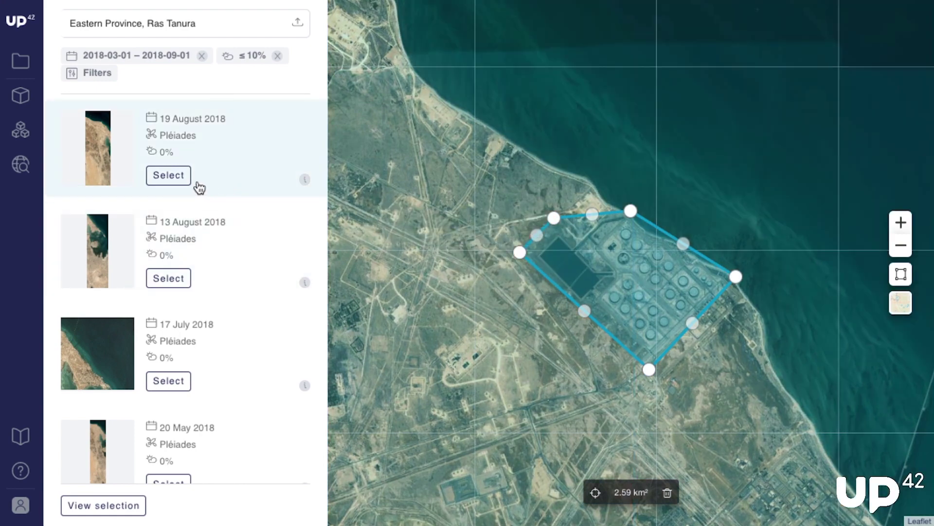
click(198, 183)
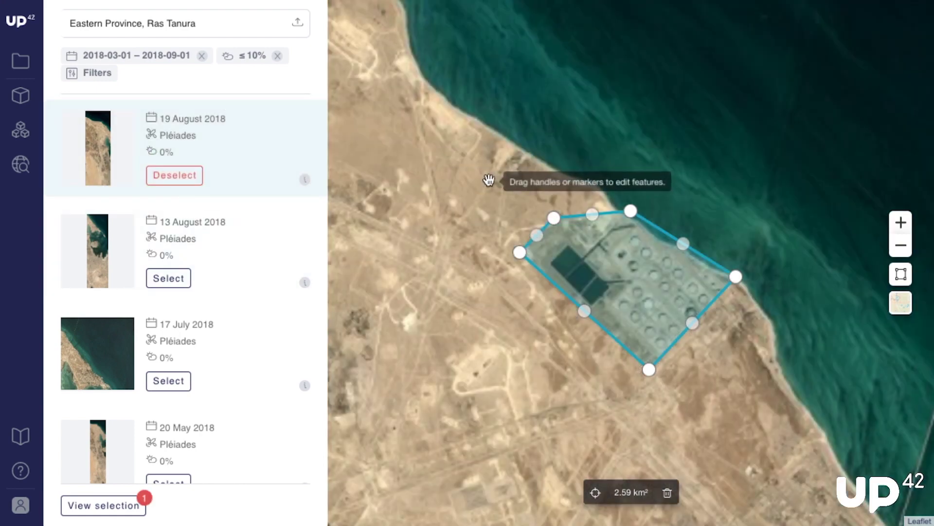
Switch the base map from satellite to street view and inspect the full footprint of the selected image
scroll(447, 232, down, 1)
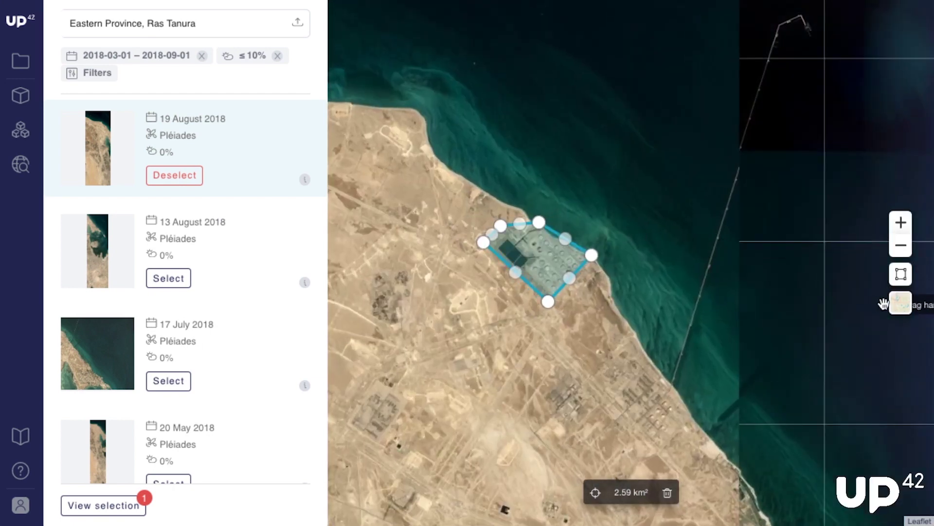
click(901, 304)
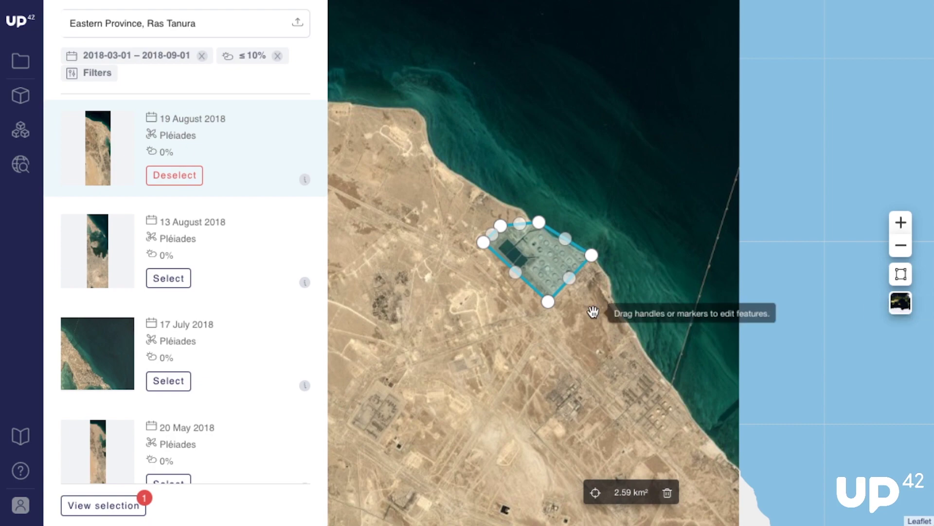
drag(600, 313, 778, 287)
scroll(601, 303, down, 3)
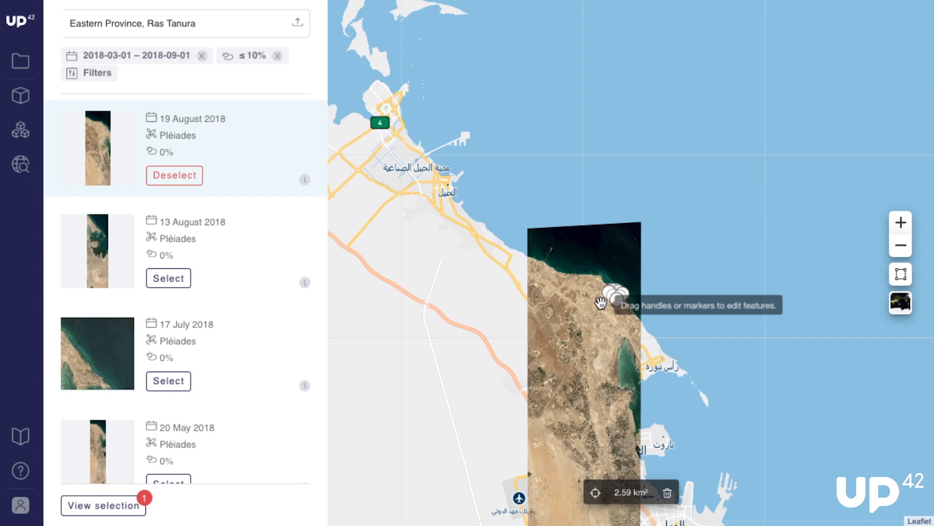
Compare the other images' footprints with the tank farm area of interest and add the 20 May 2018 Pléiades image to the selection
scroll(601, 303, up, 3)
scroll(621, 305, up, 5)
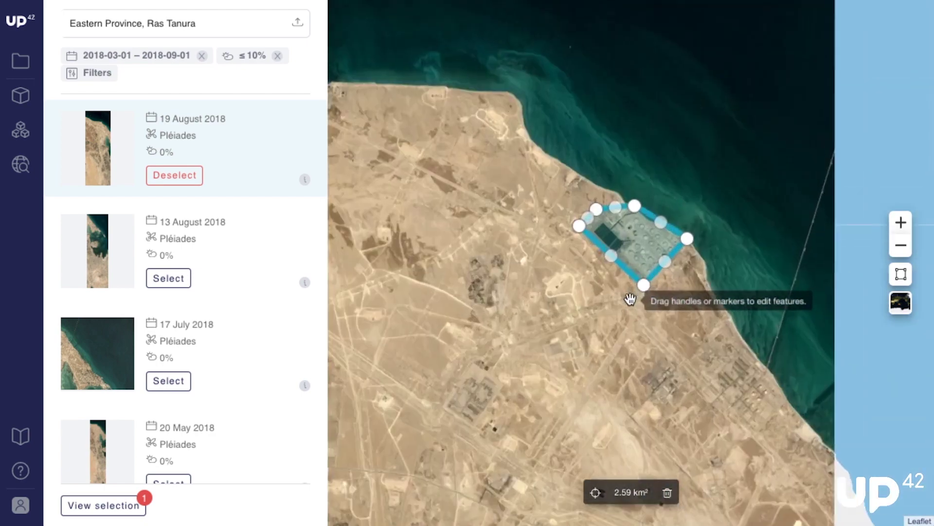
scroll(595, 288, down, 2)
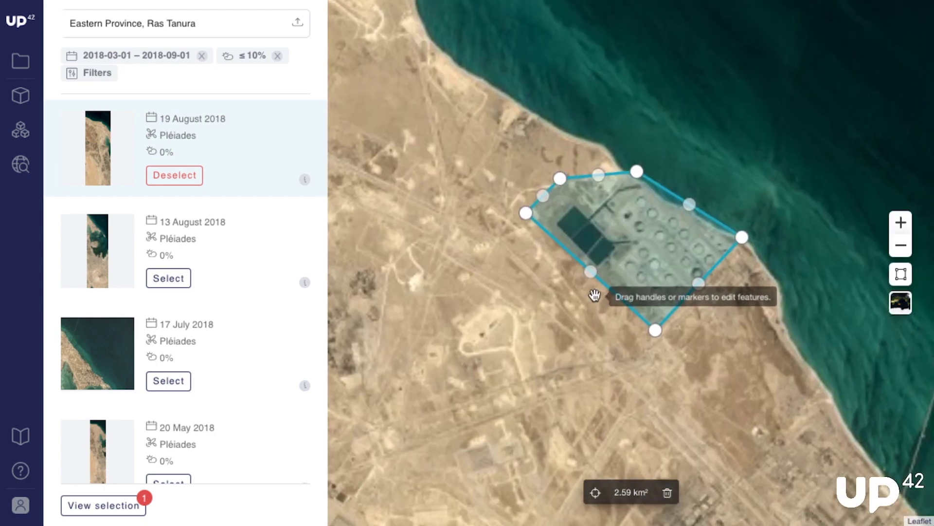
drag(595, 296, 648, 273)
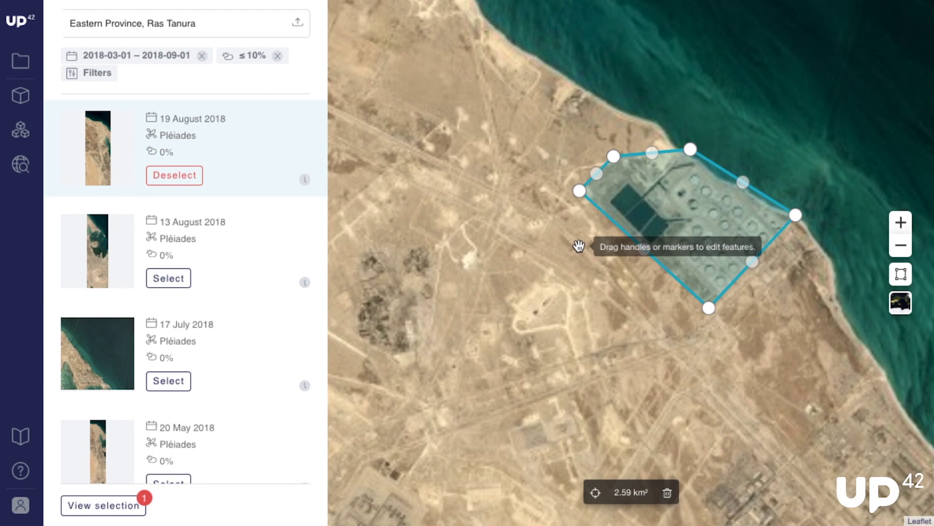
mouse_move(258, 261)
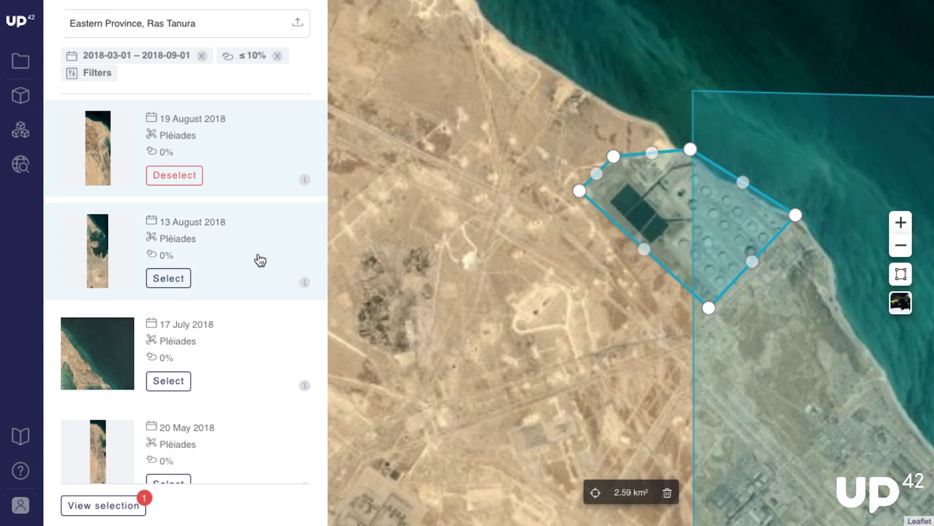
mouse_move(251, 314)
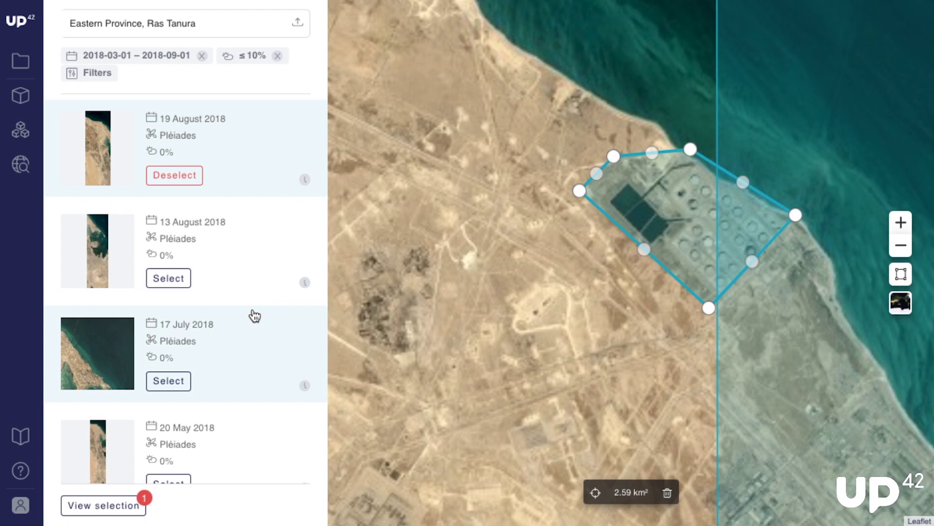
scroll(253, 315, down, 2)
click(171, 402)
mouse_move(189, 435)
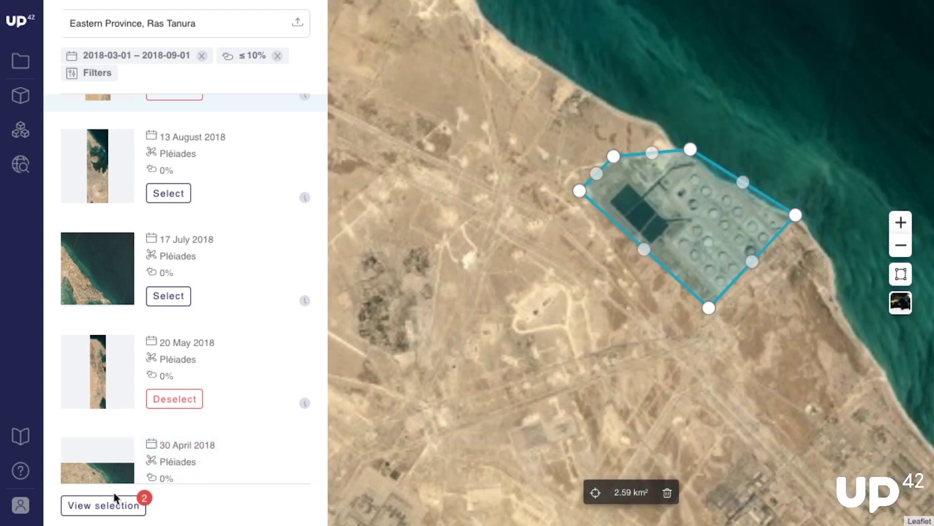
Open the data block parameters of the selected images, copy the "intersects" polygon and image "ids" code, and close the parameters
click(120, 506)
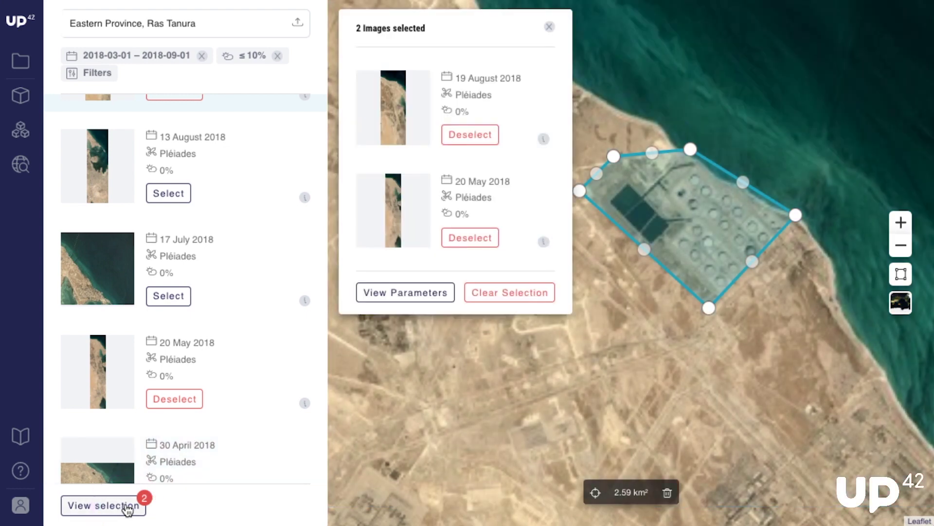
click(427, 293)
scroll(311, 258, down, 6)
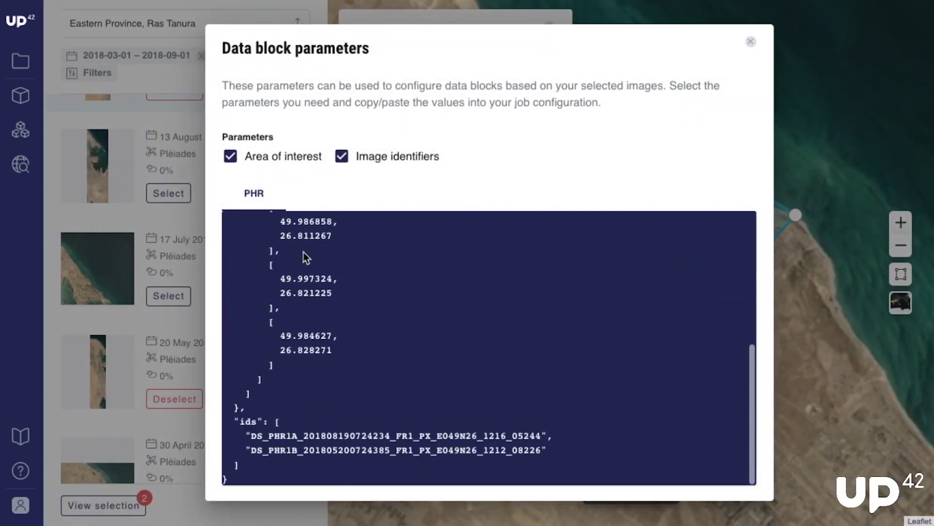
drag(243, 467, 223, 230)
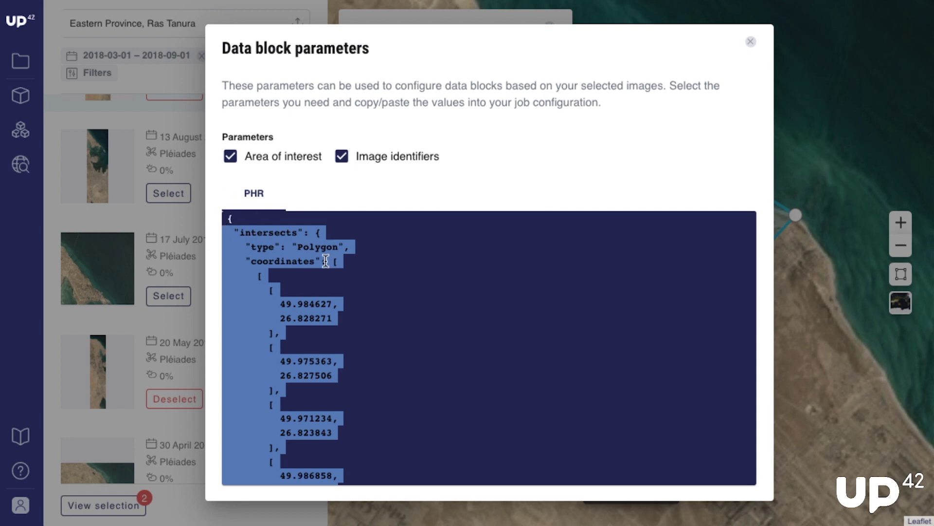
right_click(252, 310)
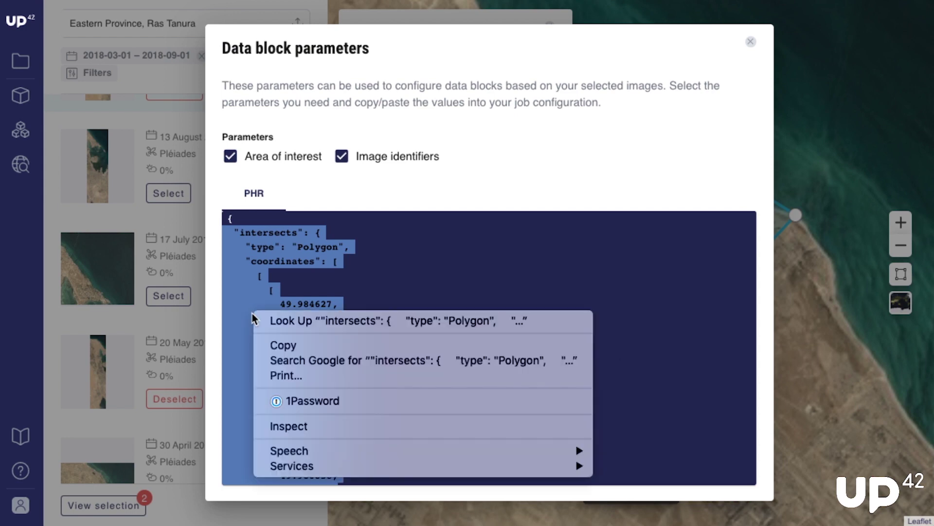
click(283, 345)
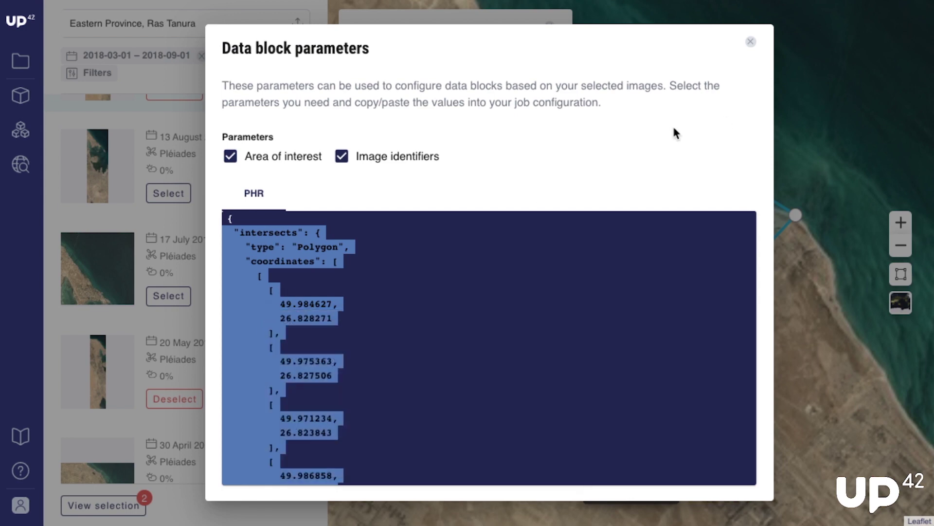
click(751, 44)
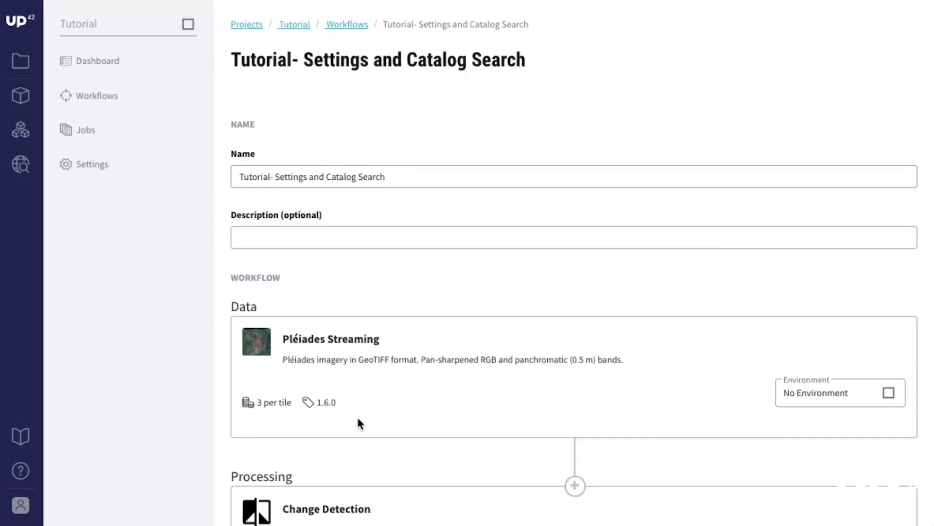
Save the Pléiades Streaming and Change Detection workflow and open its job configuration
scroll(795, 178, down, 3)
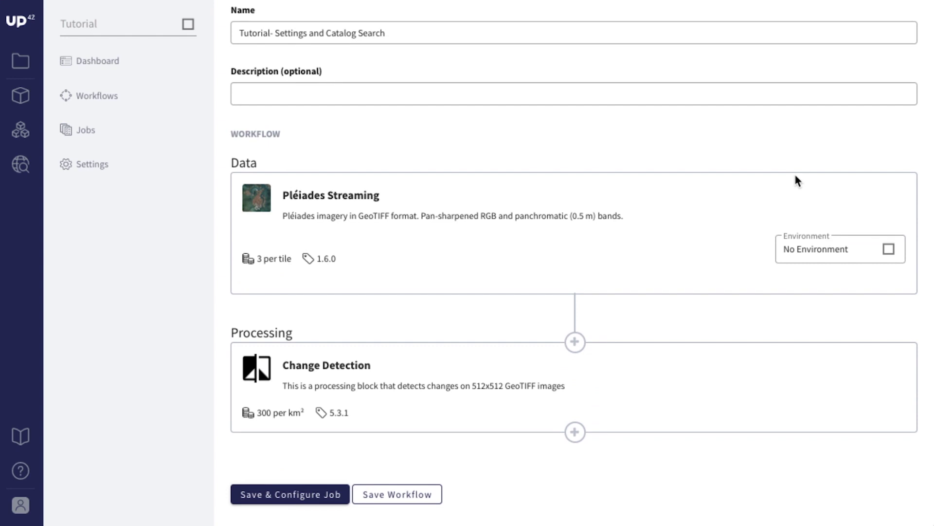
click(319, 497)
click(318, 497)
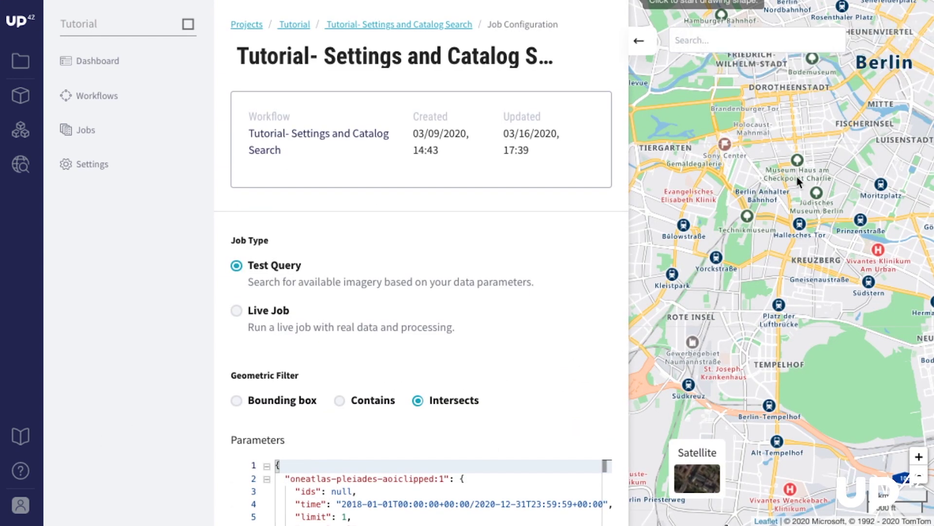
Draw a triangular placeholder area of interest of about 0.73 km² in central Berlin on the job map
click(787, 183)
click(721, 232)
click(786, 263)
scroll(786, 265, down, 1)
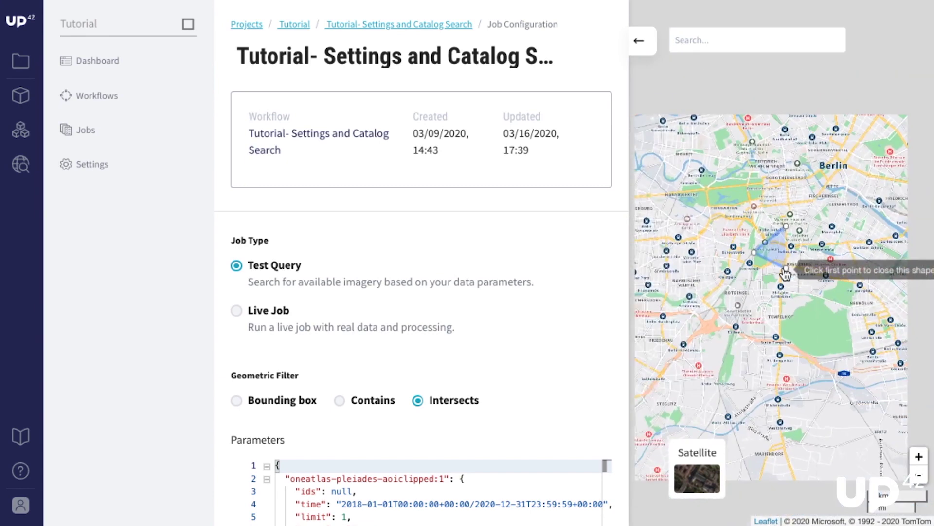
click(786, 226)
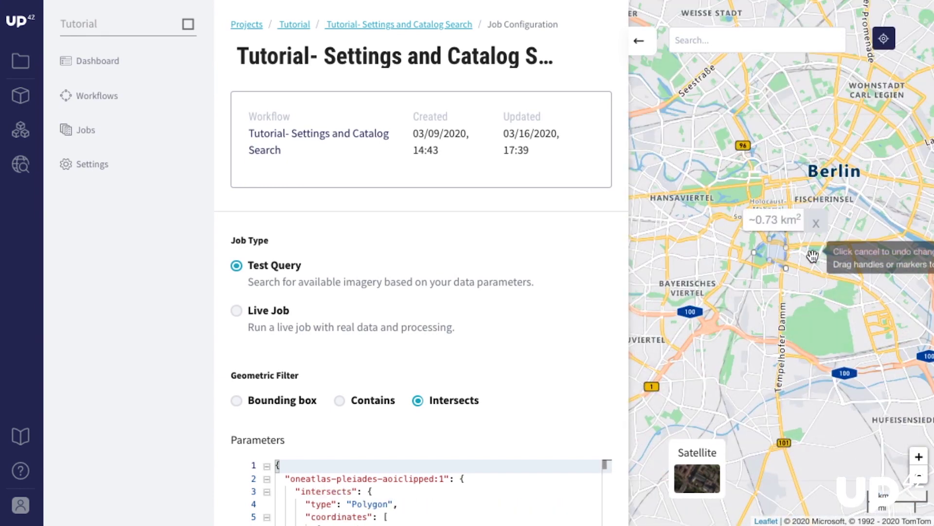
Replace the "intersects" and "ids" entries in the job parameters with the copied catalog values and show the map as satellite imagery
scroll(478, 331, down, 5)
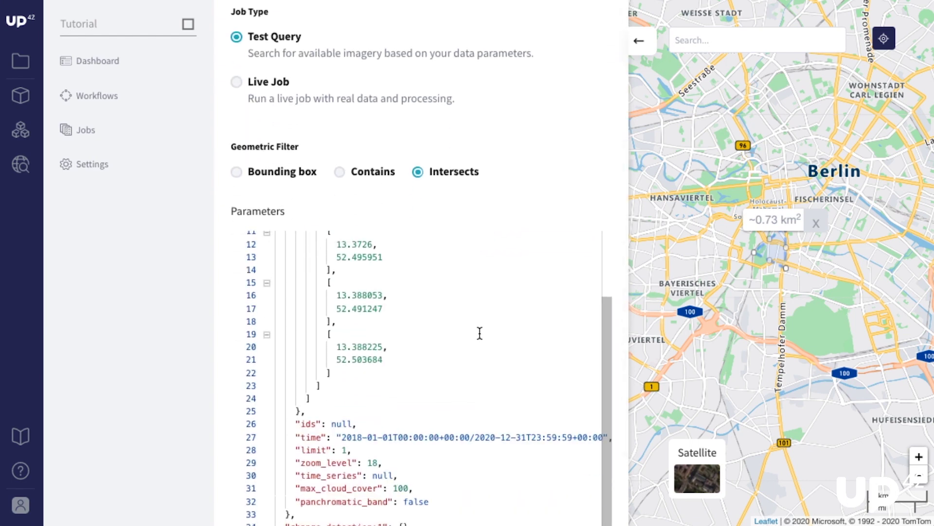
drag(355, 424, 271, 246)
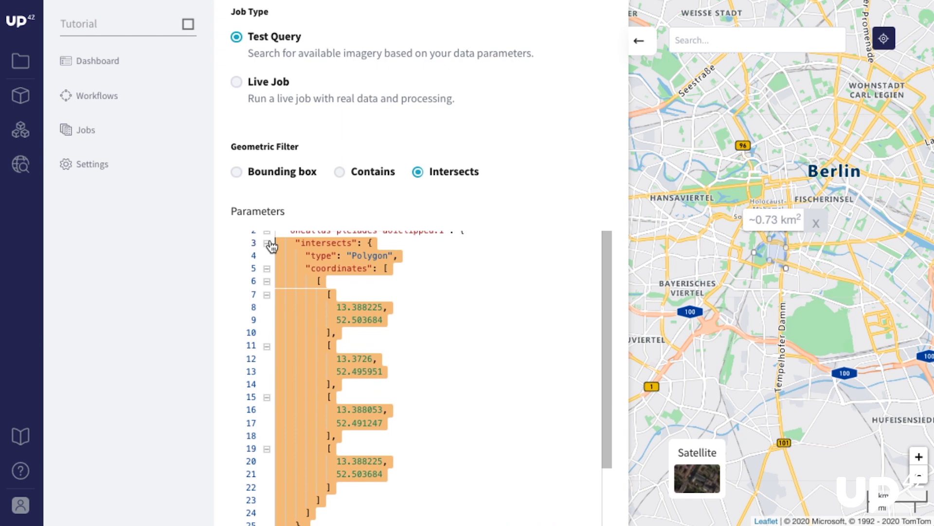
key(ctrl+v)
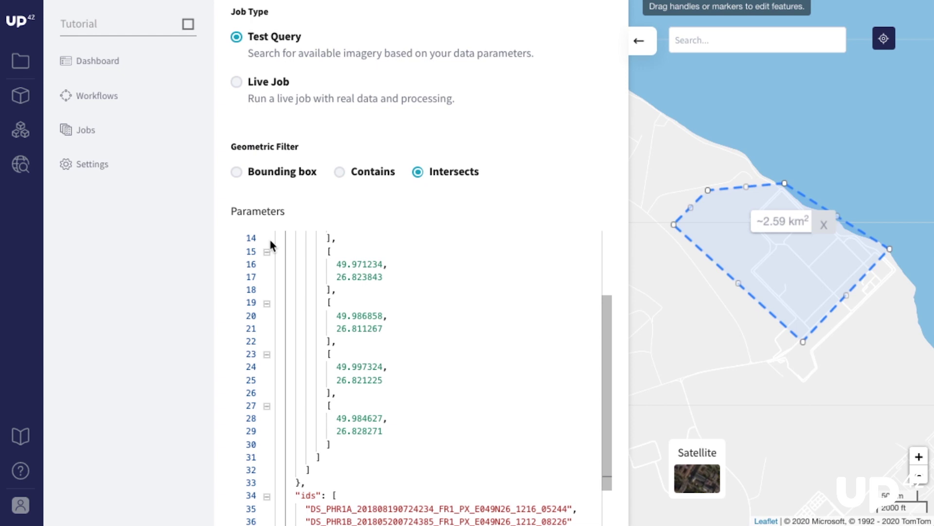
click(701, 460)
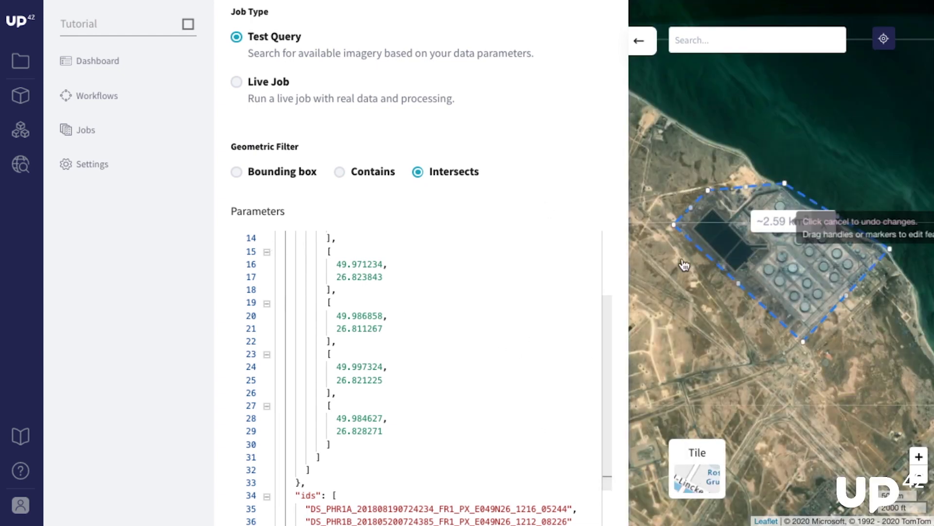
Review the job parameters, set the job type to Live Job and run the job
scroll(535, 205, down, 4)
scroll(501, 156, up, 4)
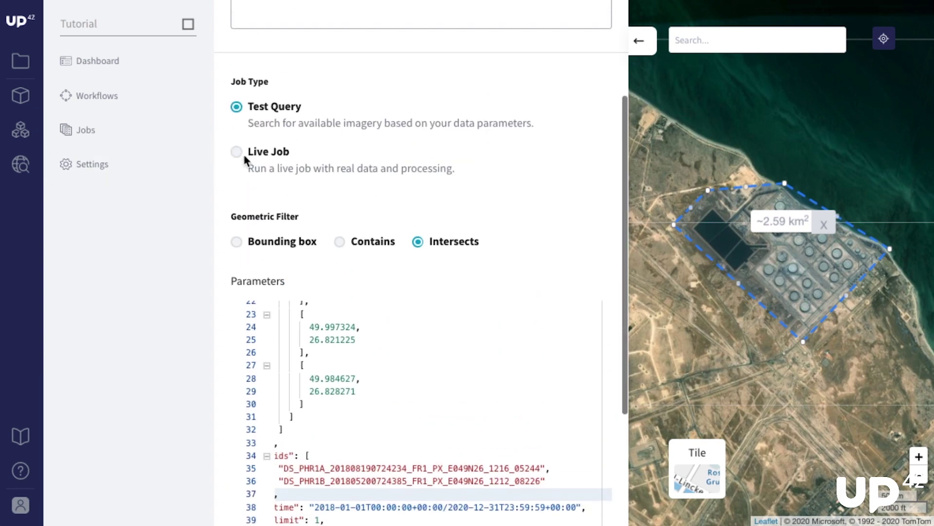
click(238, 153)
scroll(225, 185, down, 4)
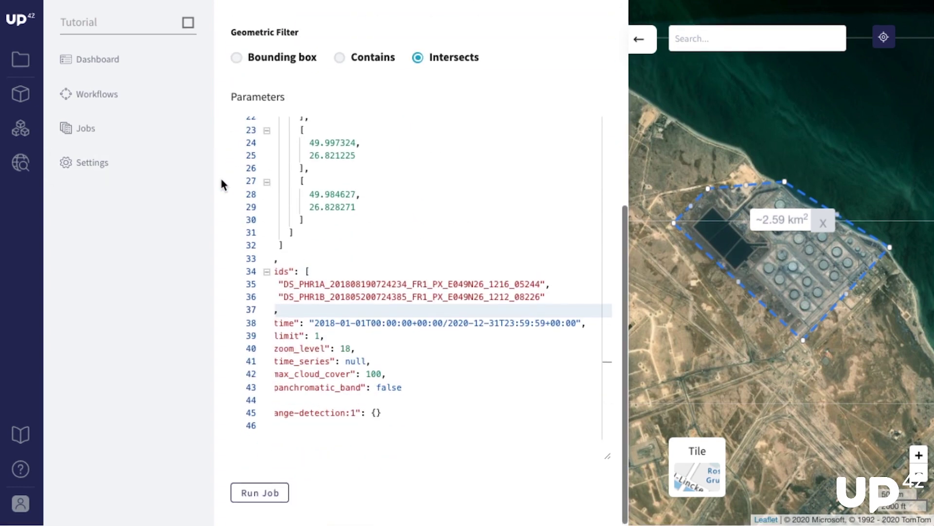
click(262, 495)
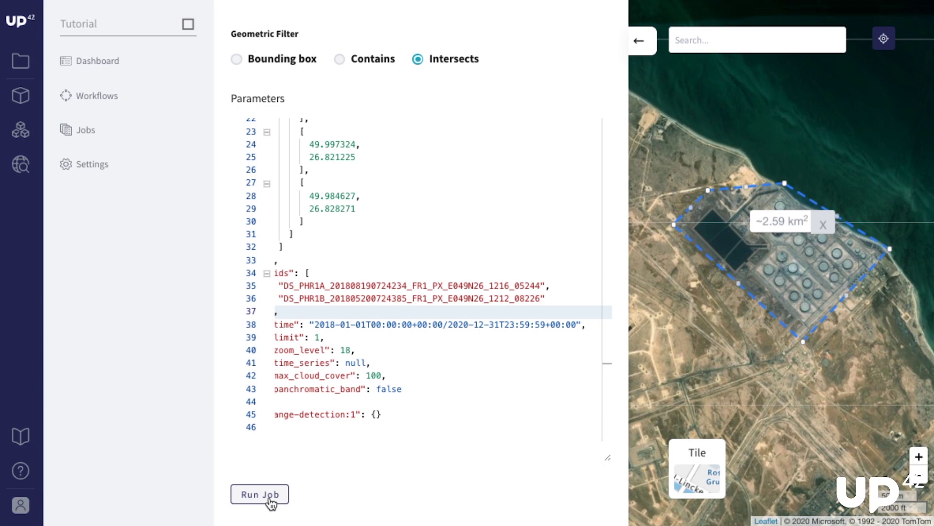